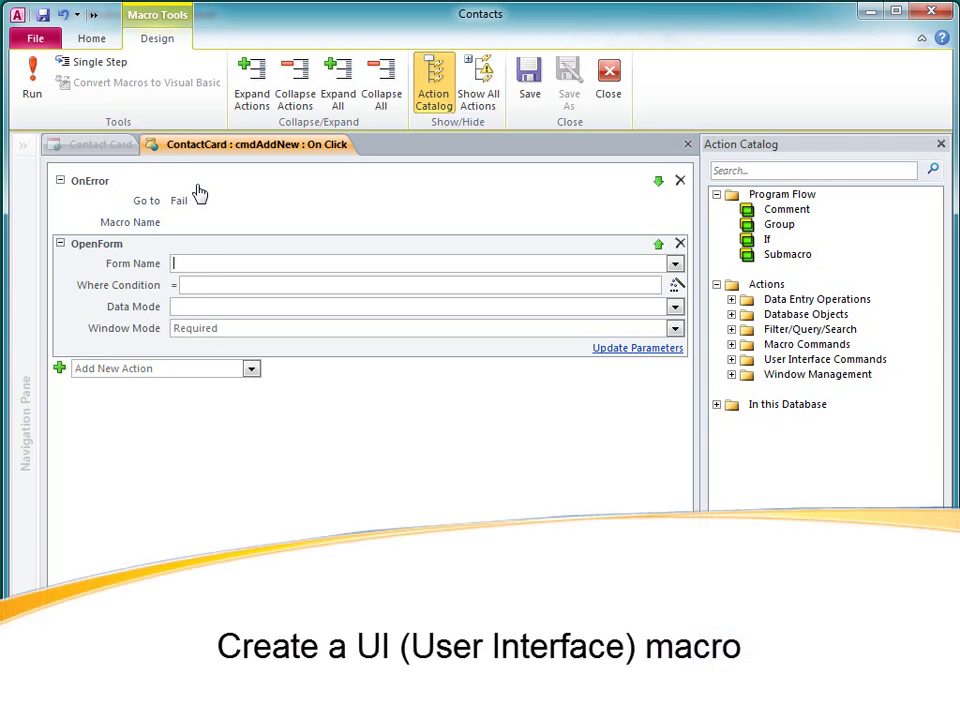
Step: Set OpenForm to open ContactDetails in Add data mode with Dialog window mode
{"action": "type", "text": "Contact"}
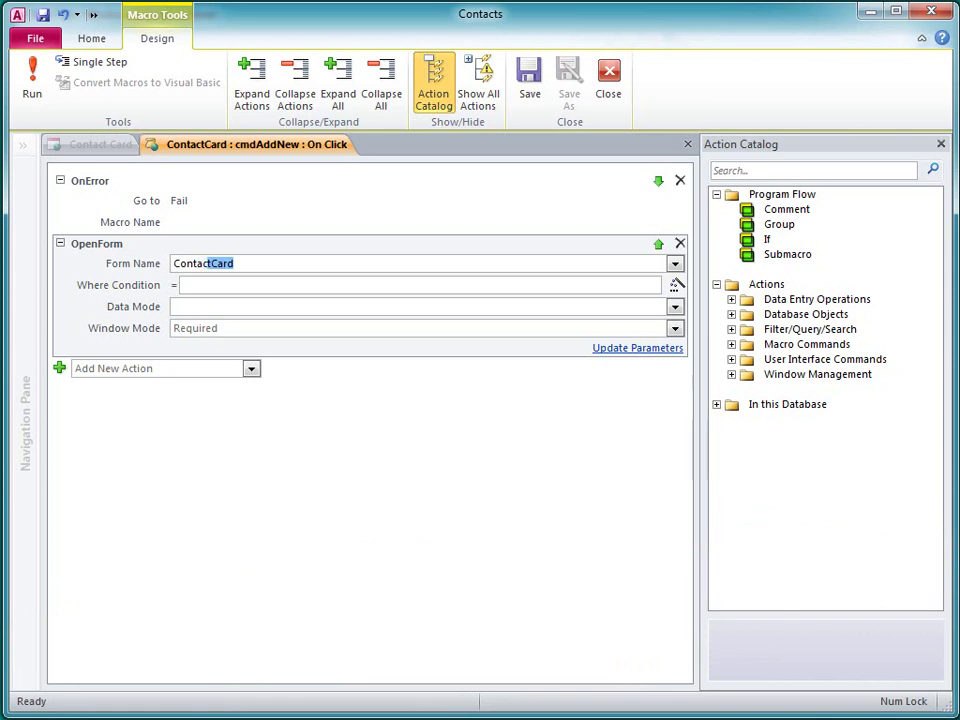
{"action": "type", "text": "D"}
{"action": "key", "text": "Tab"}
{"action": "key", "text": "Tab"}
{"action": "type", "text": "A"}
{"action": "key", "text": "Tab"}
{"action": "type", "text": "D"}
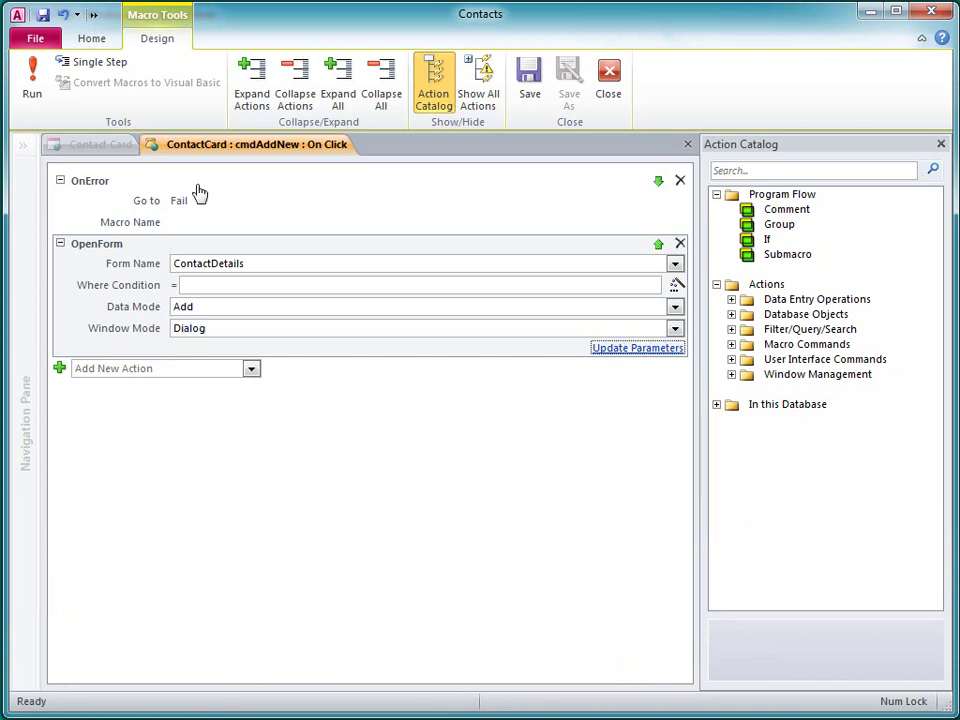
{"action": "key", "text": "Tab"}
Step: Add an OnError action set to Go to Macro Name
{"action": "type", "text": "On"}
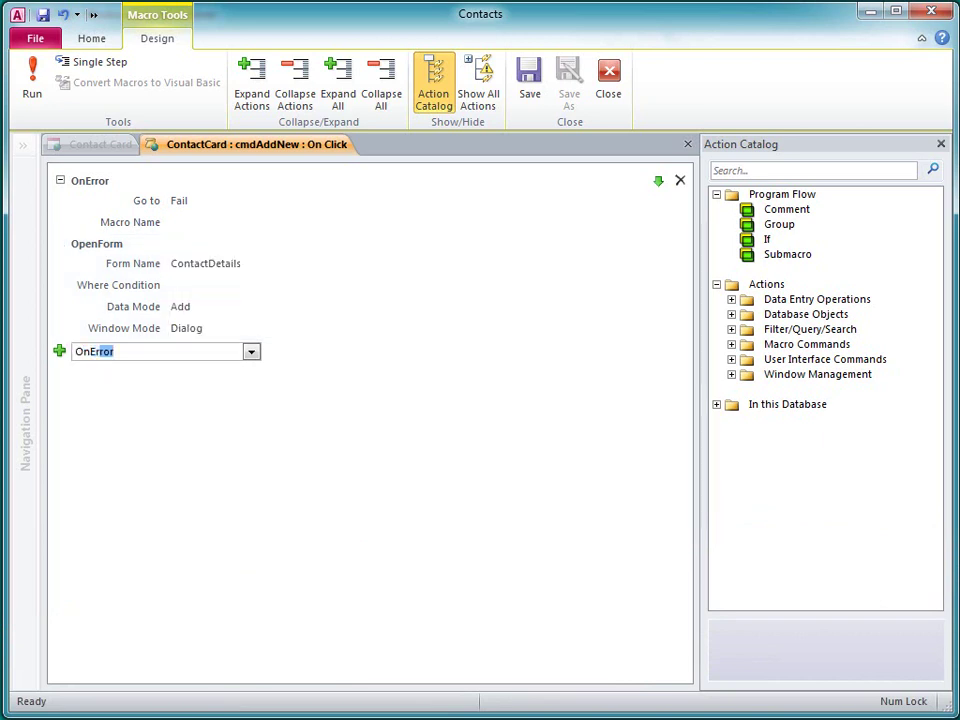
{"action": "key", "text": "Return"}
{"action": "type", "text": "Macro N"}
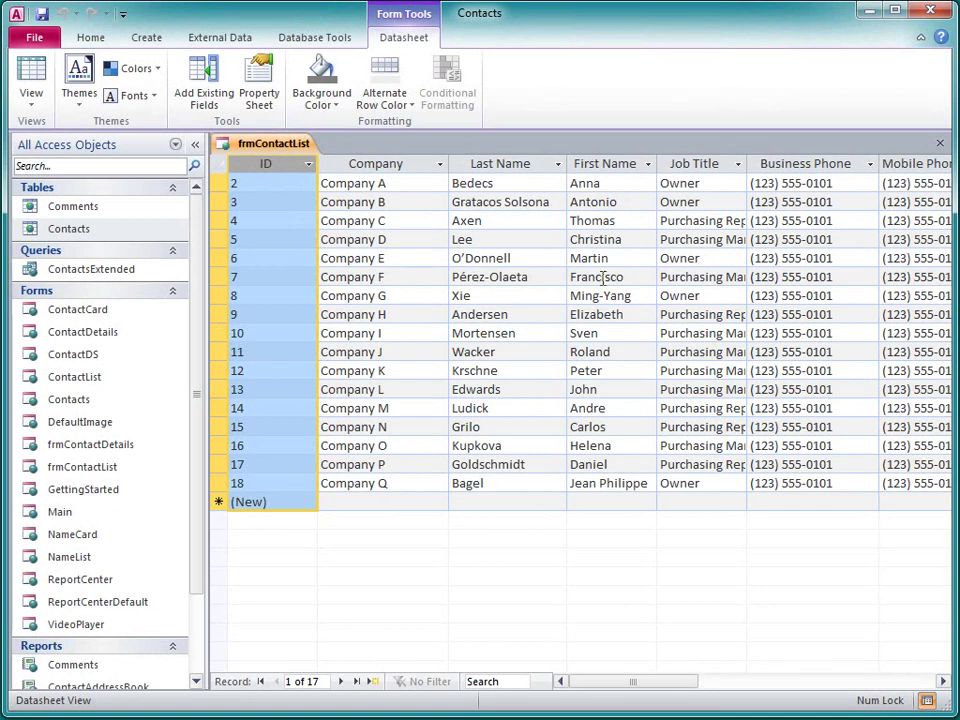
Step: Open and close record 7's details popup, then open Company D's details from its ID
{"action": "left_click", "coordinate": [533, 277]}
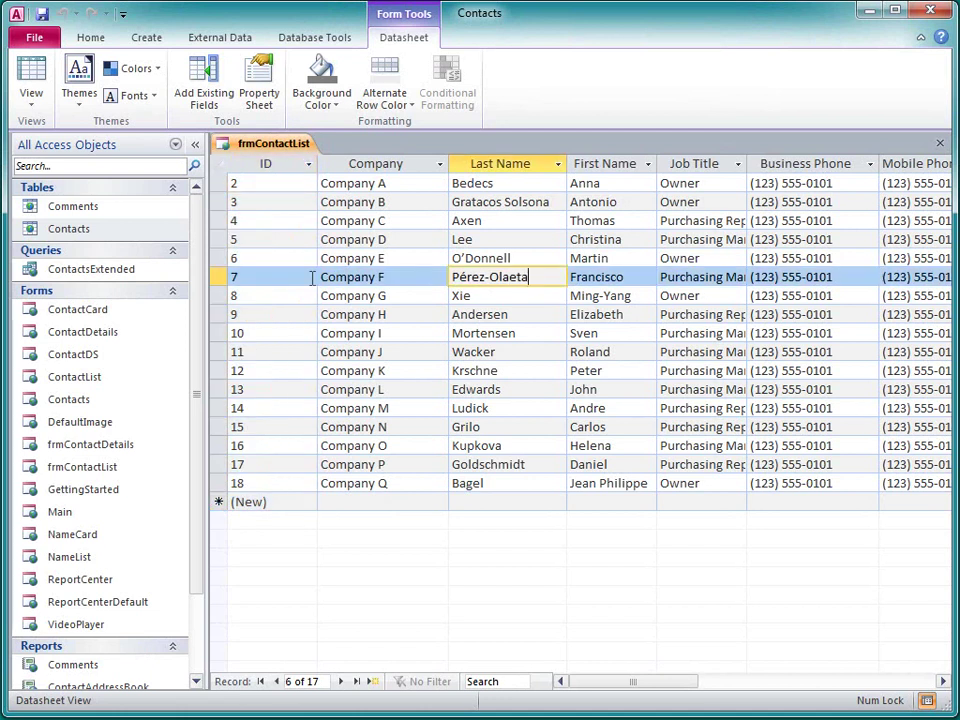
{"action": "left_click", "coordinate": [253, 277]}
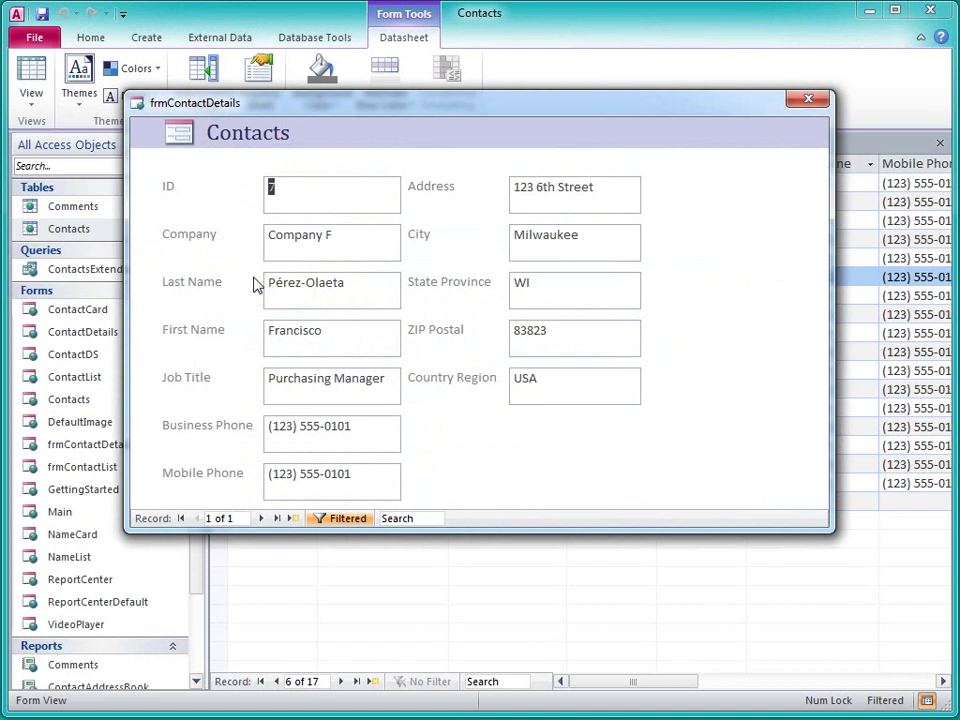
{"action": "left_click", "coordinate": [810, 101]}
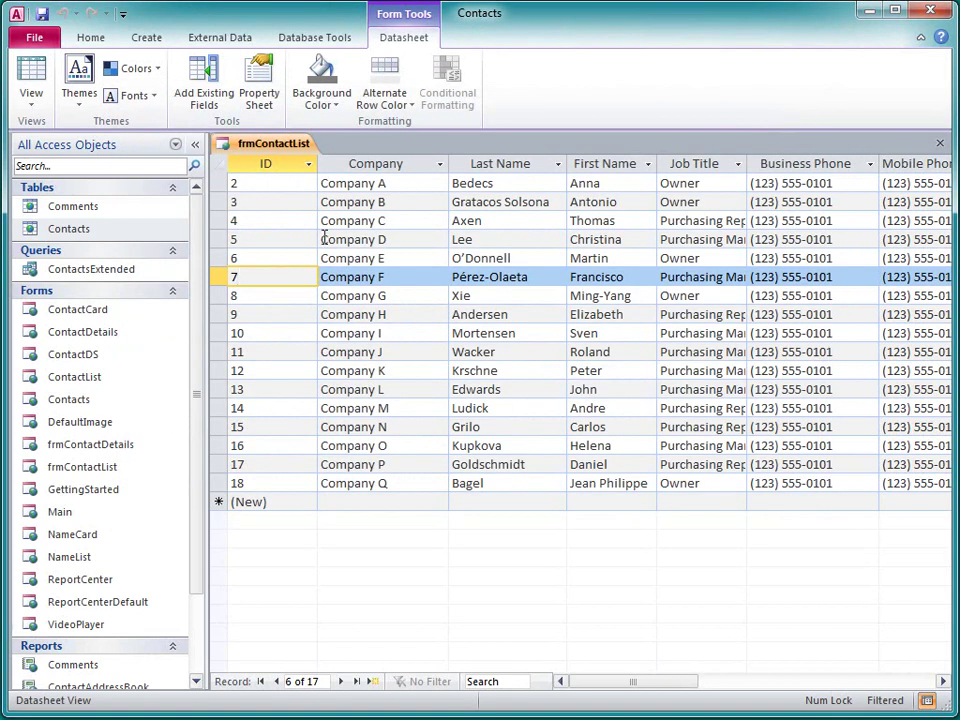
{"action": "double_click", "coordinate": [283, 240]}
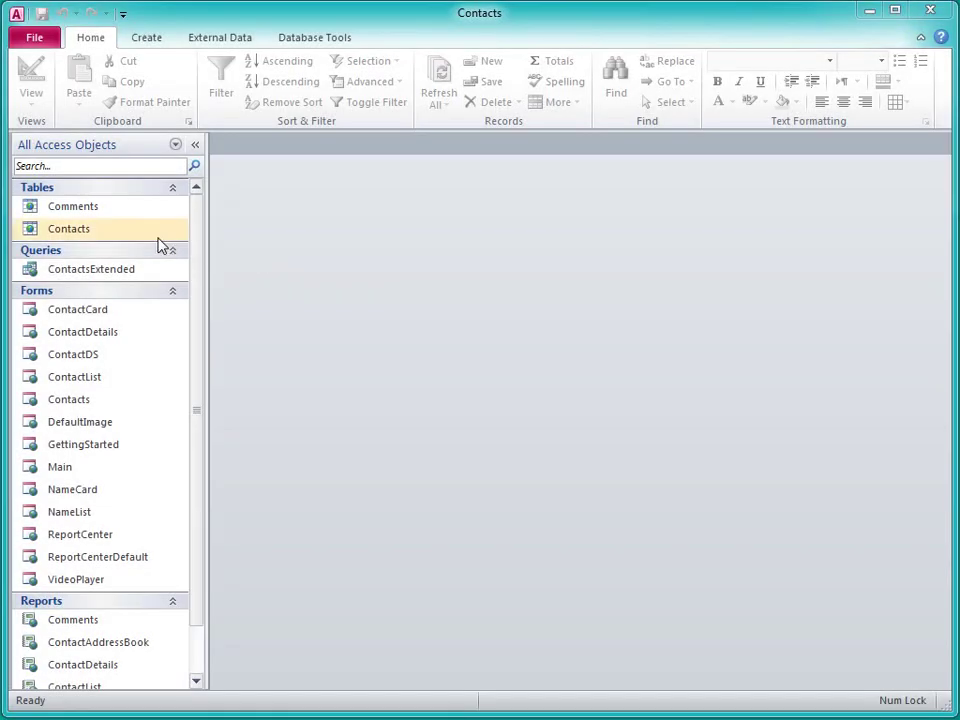
Step: Create a datasheet form from the Contacts table via More Forms > Datasheet
{"action": "left_click", "coordinate": [148, 230]}
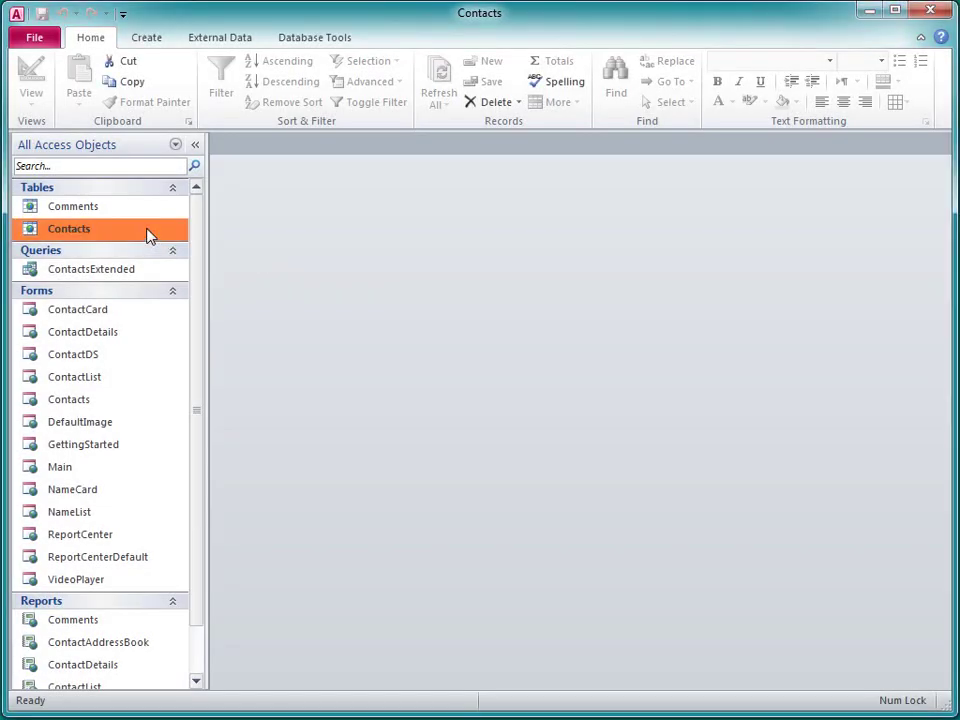
{"action": "left_click", "coordinate": [154, 42]}
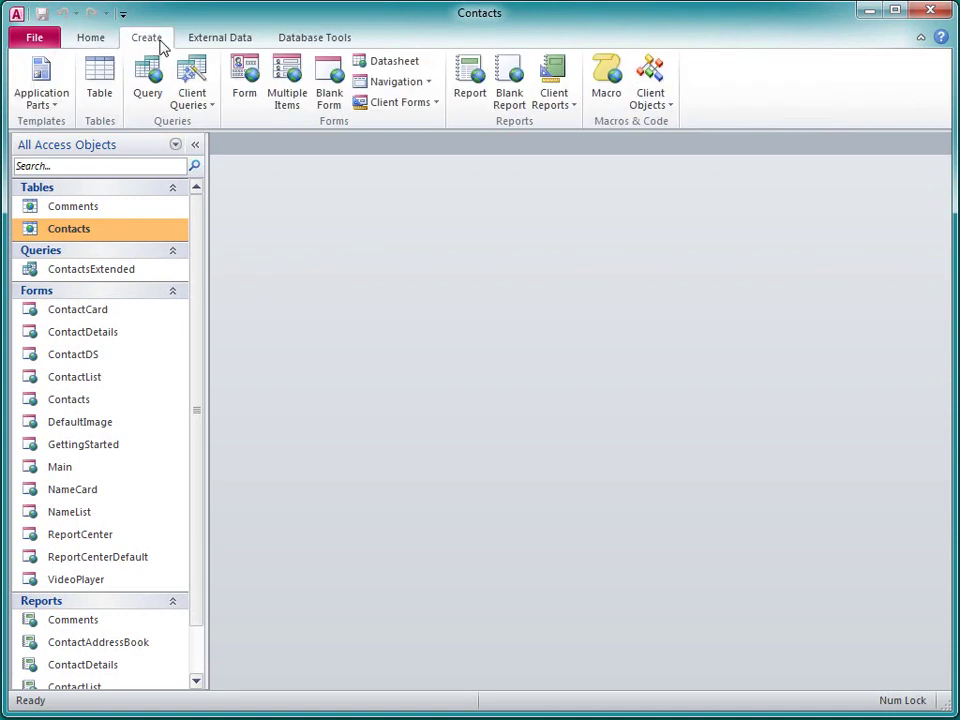
{"action": "left_click", "coordinate": [394, 64]}
Step: Save the new datasheet form as frmContactList
{"action": "left_click", "coordinate": [41, 14]}
{"action": "type", "text": "frmContactList"}
{"action": "left_click", "coordinate": [466, 291]}
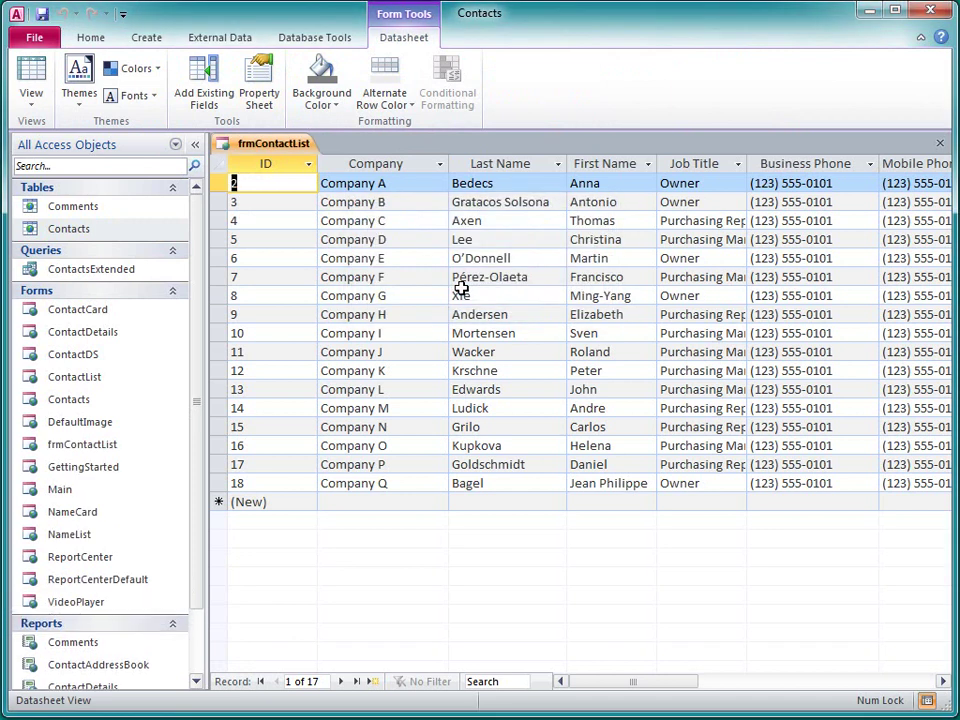
Step: Create a single-record Contacts form and narrow its ID and Address columns
{"action": "left_click", "coordinate": [178, 235]}
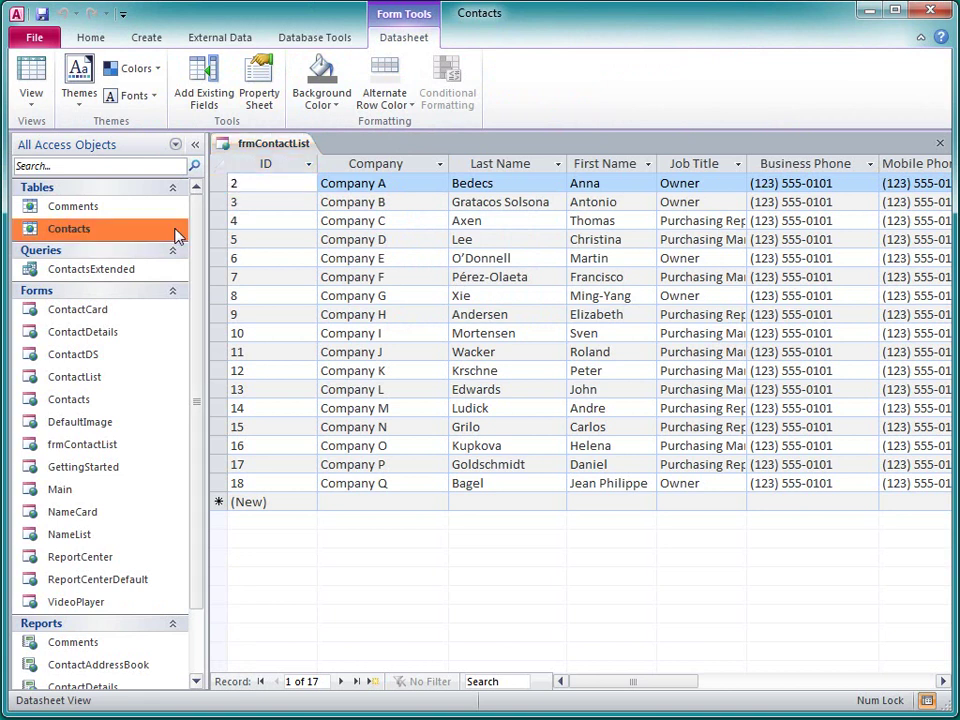
{"action": "left_click", "coordinate": [150, 40]}
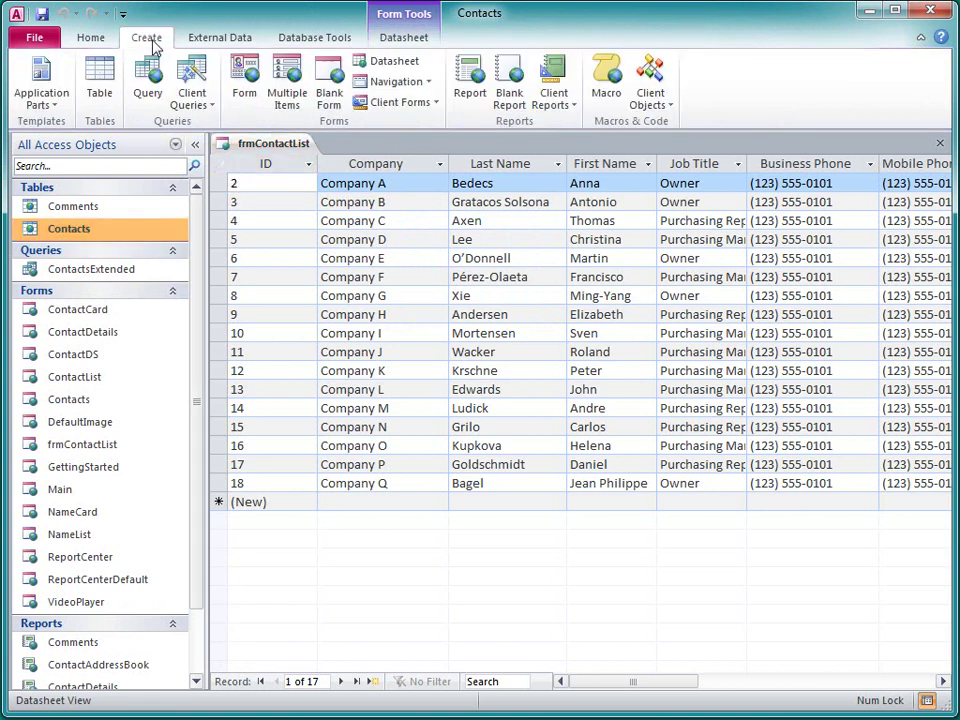
{"action": "left_click", "coordinate": [243, 75]}
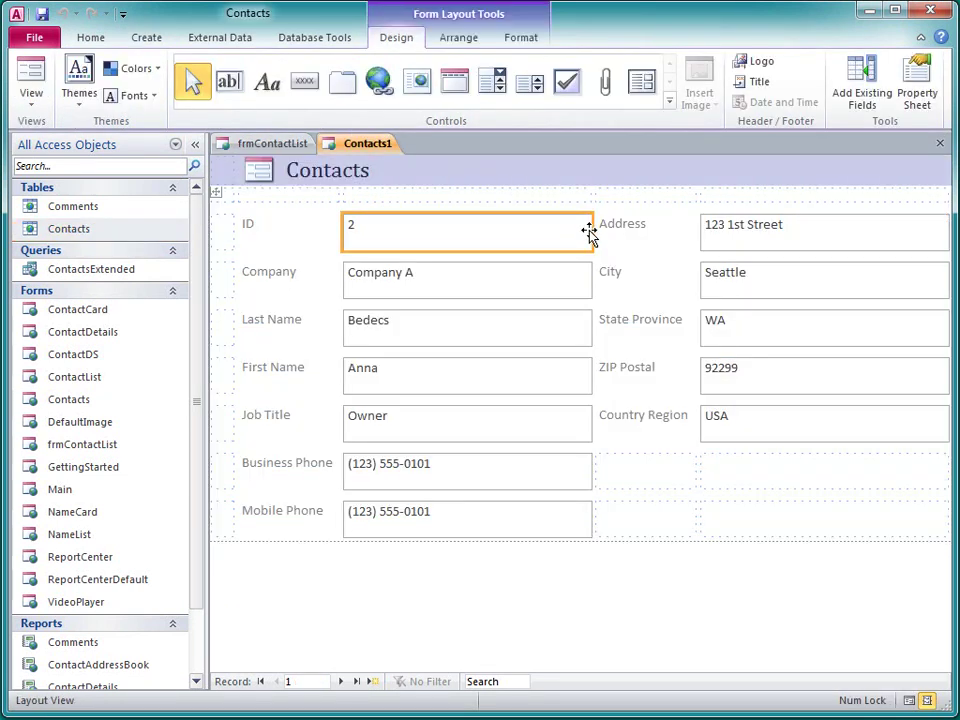
{"action": "left_click_drag", "start_coordinate": [590, 226], "coordinate": [480, 236]}
{"action": "left_click", "coordinate": [698, 240]}
{"action": "left_click_drag", "start_coordinate": [831, 240], "coordinate": [722, 242]}
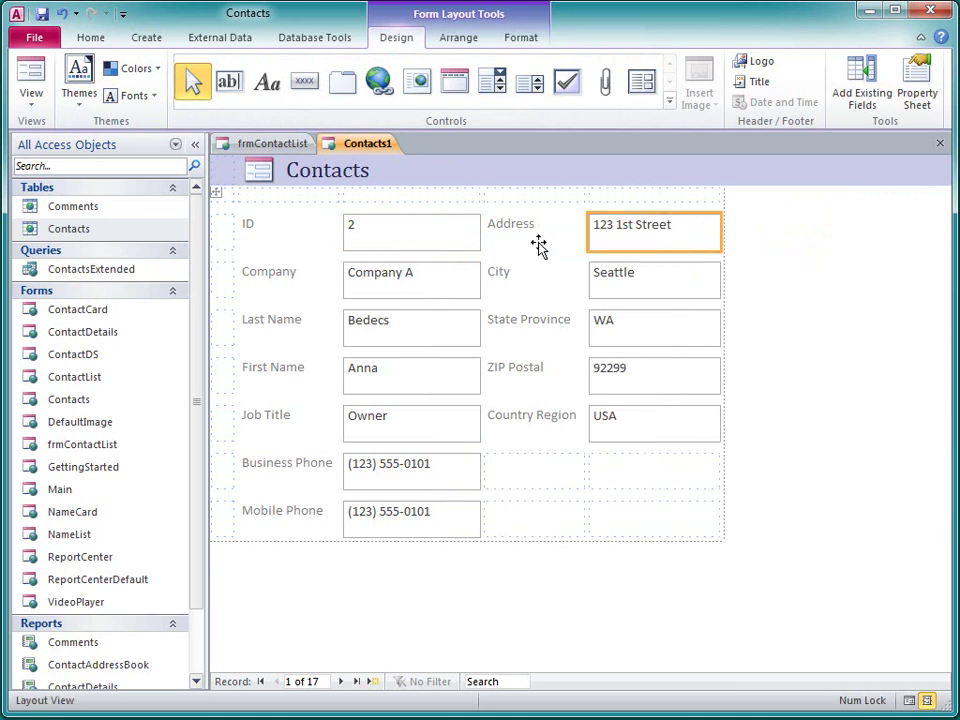
Step: Save the form as frmContactDetails
{"action": "left_click", "coordinate": [42, 14]}
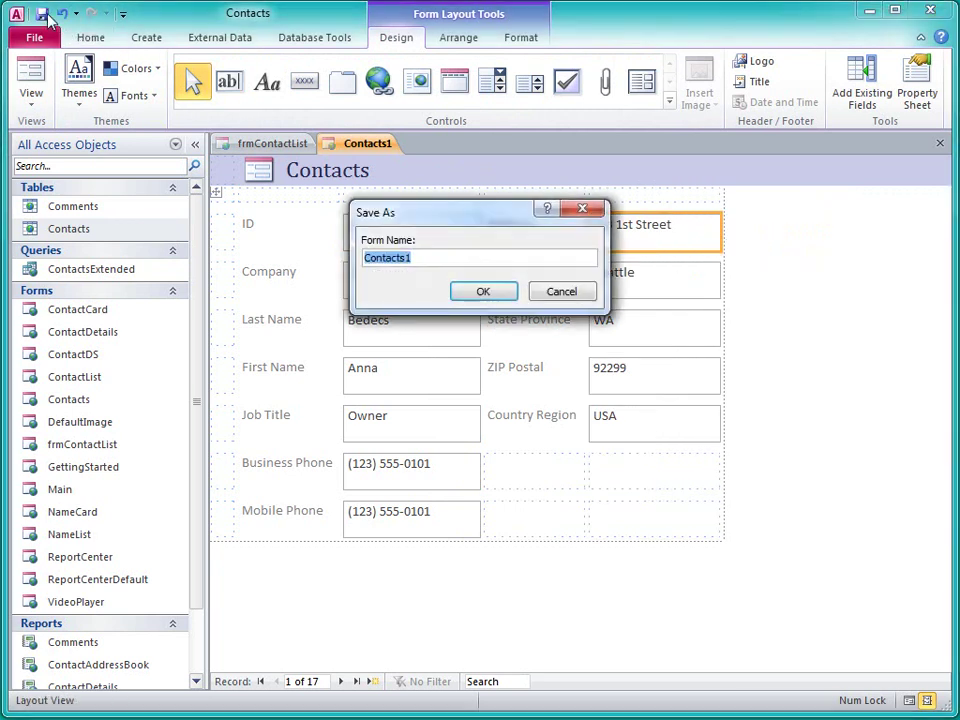
{"action": "type", "text": "frmCont"}
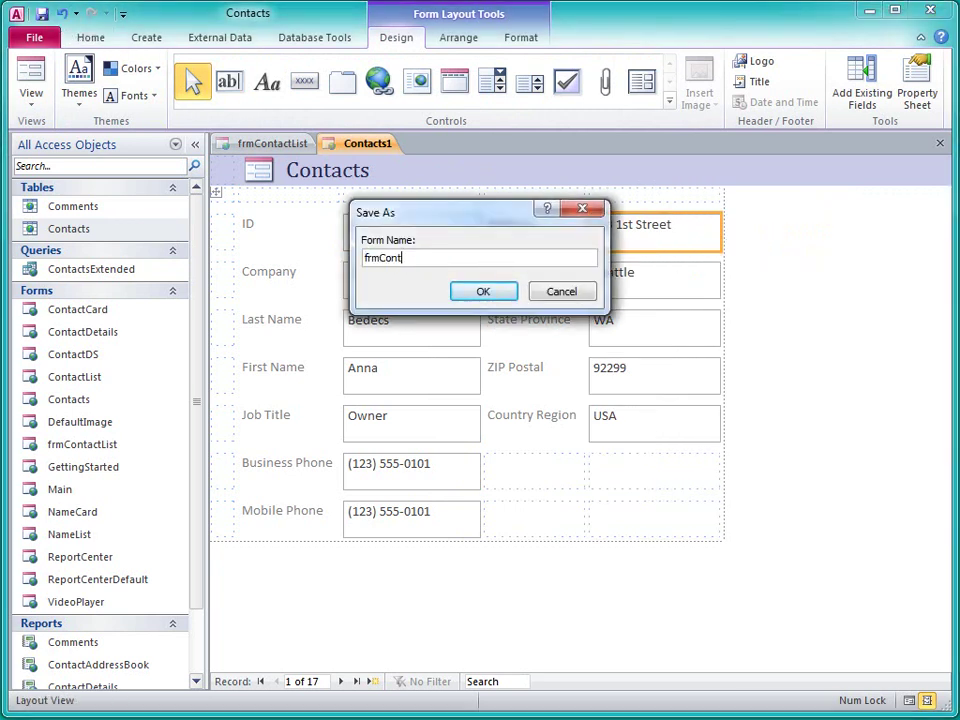
{"action": "type", "text": "actDetails"}
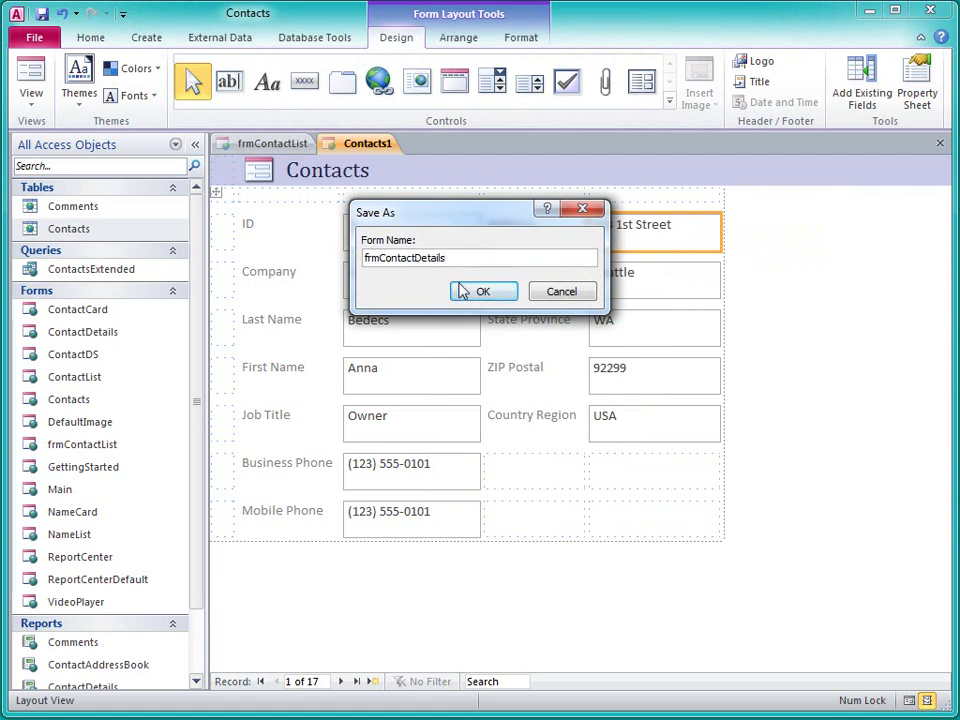
{"action": "left_click", "coordinate": [466, 297]}
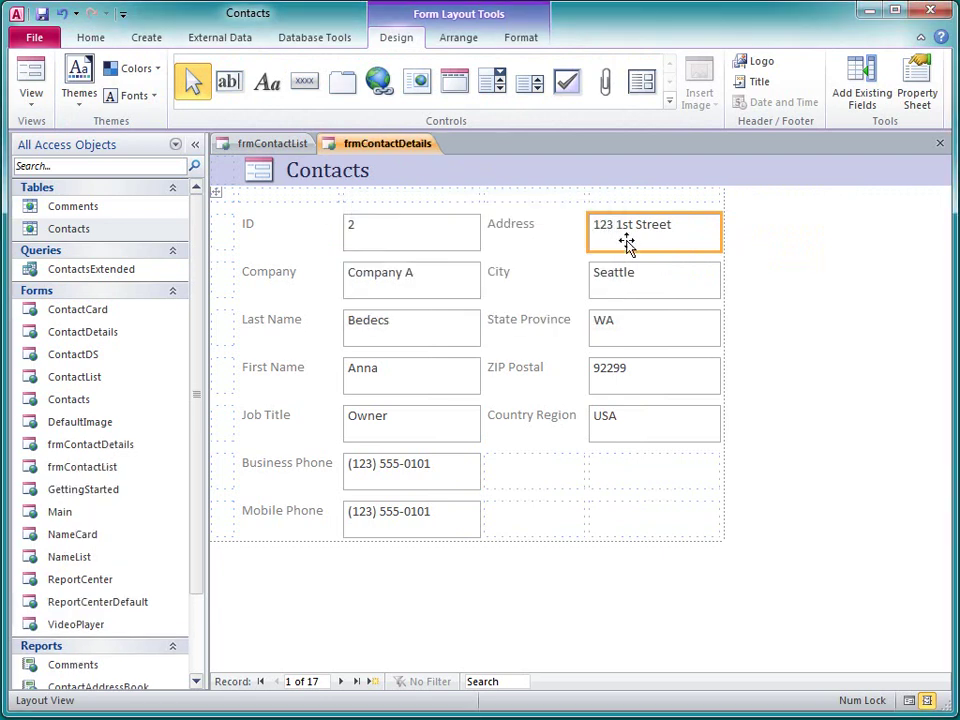
Step: Close frmContactDetails and build an embedded macro for the ID column's On Click event
{"action": "left_click", "coordinate": [938, 145]}
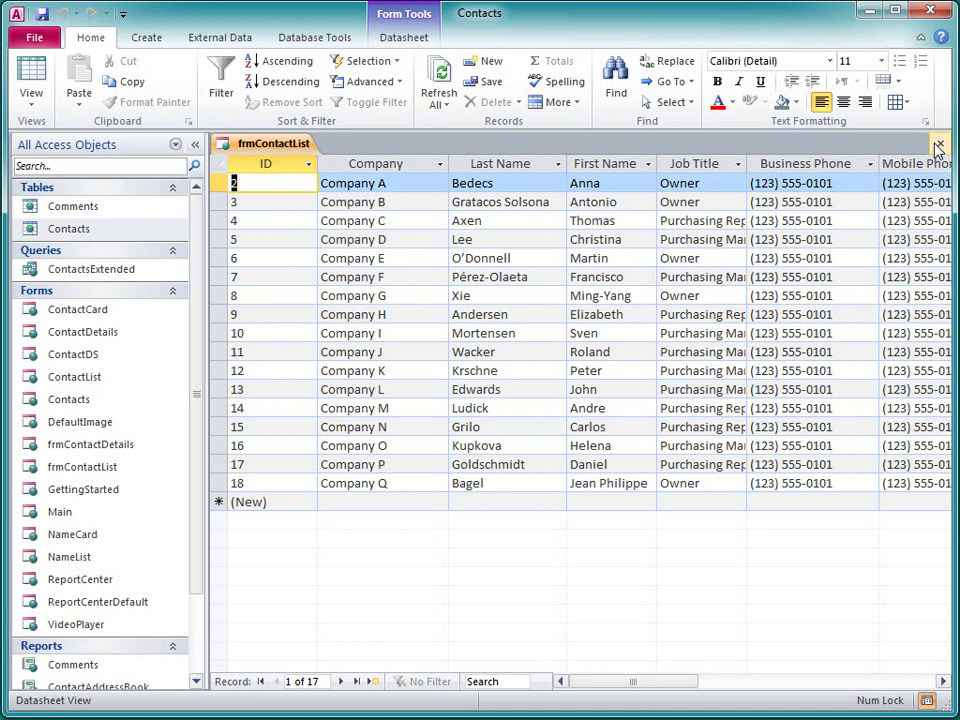
{"action": "left_click", "coordinate": [410, 40]}
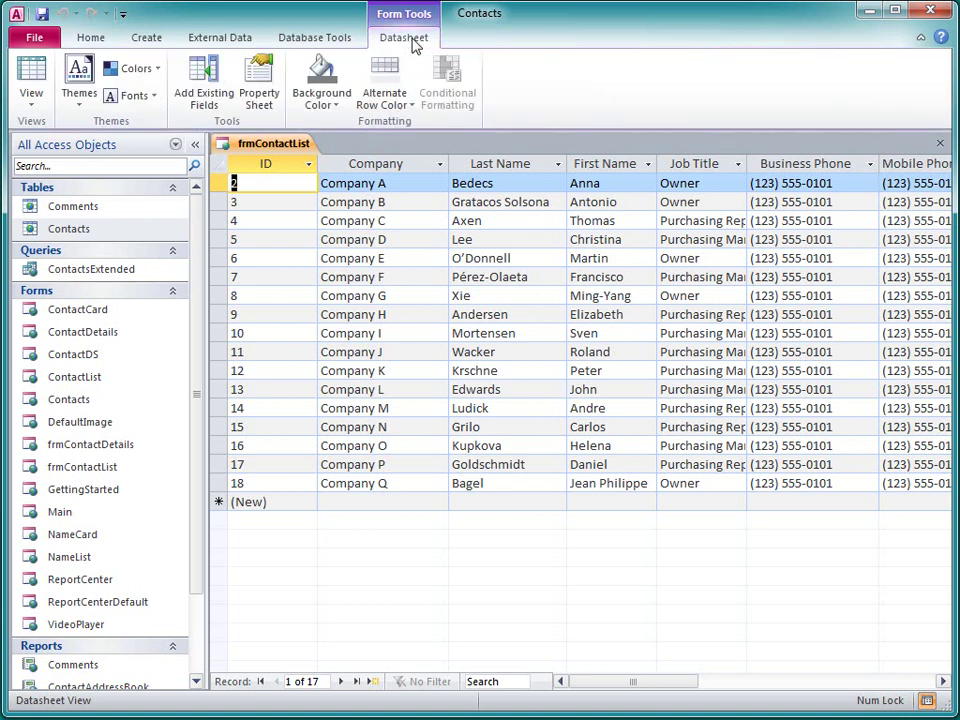
{"action": "left_click", "coordinate": [259, 85]}
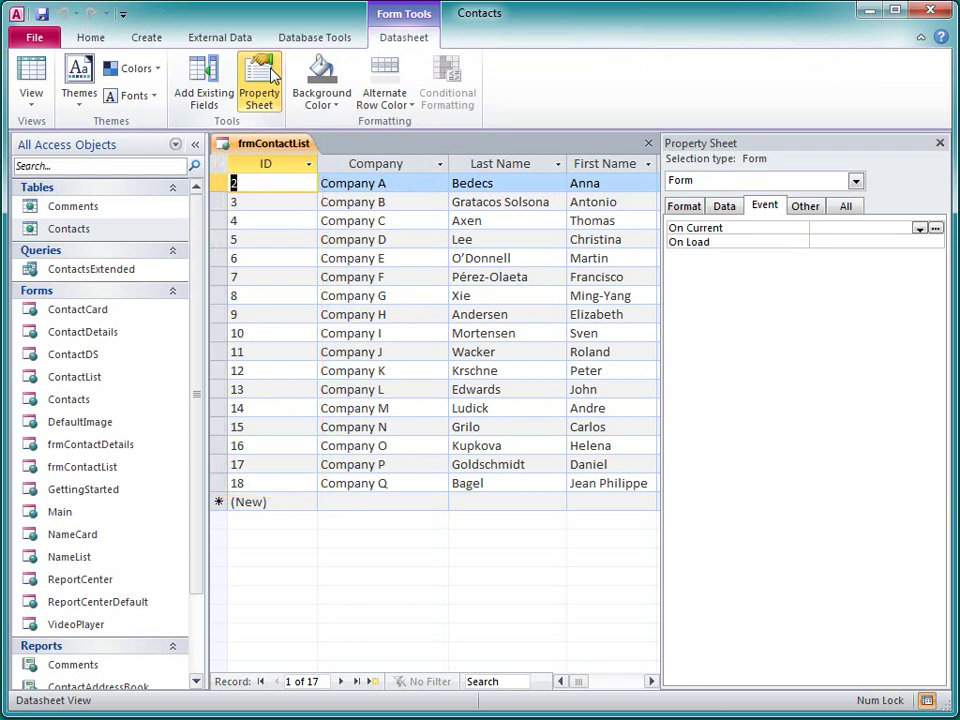
{"action": "left_click", "coordinate": [283, 170]}
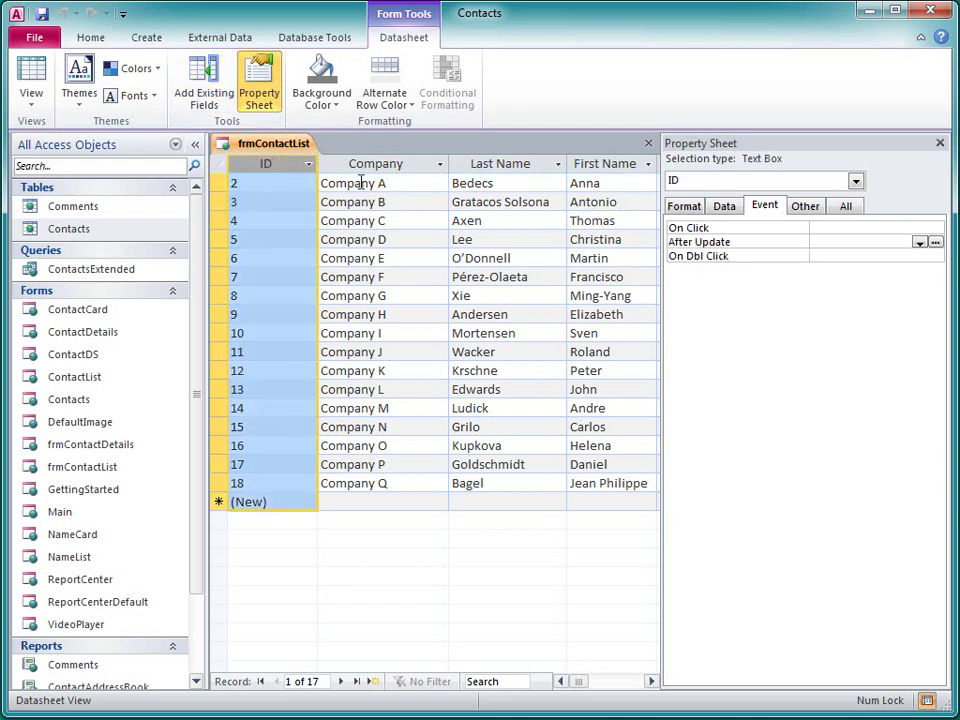
{"action": "left_click", "coordinate": [757, 210]}
{"action": "left_click", "coordinate": [836, 227]}
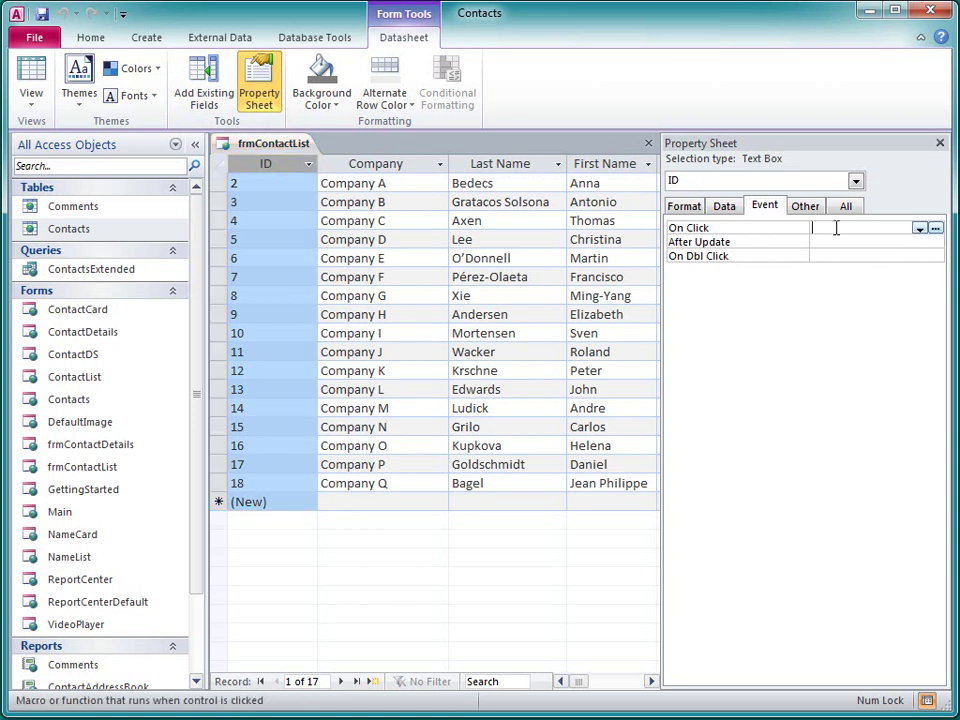
{"action": "left_click", "coordinate": [935, 228]}
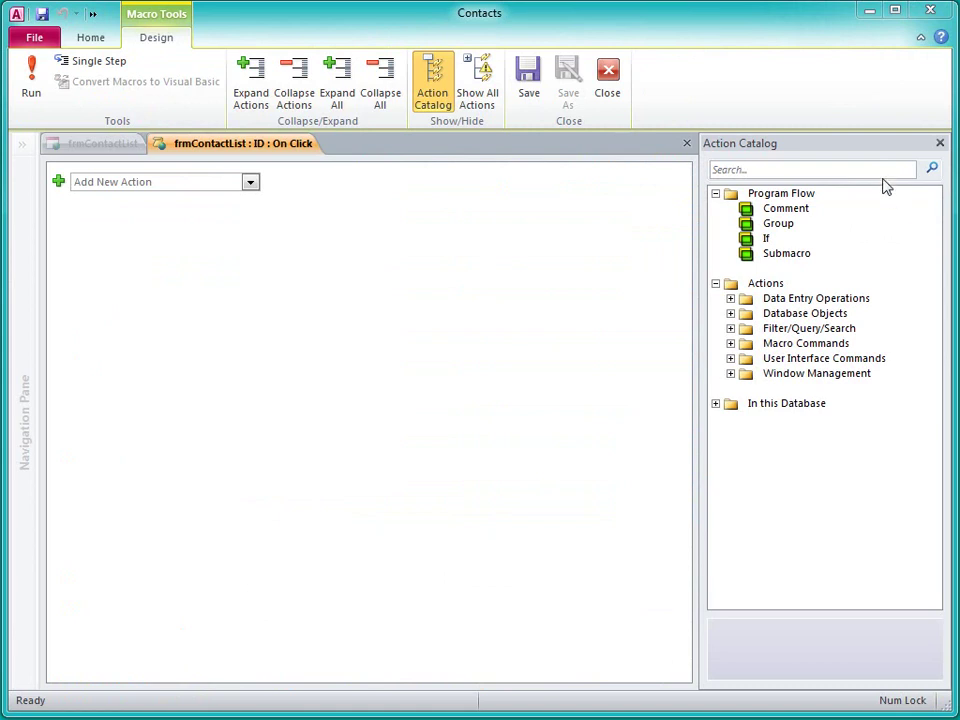
Step: Search the Action Catalog for 'open' and add OpenForm to the macro
{"action": "left_click", "coordinate": [884, 170]}
{"action": "type", "text": "open"}
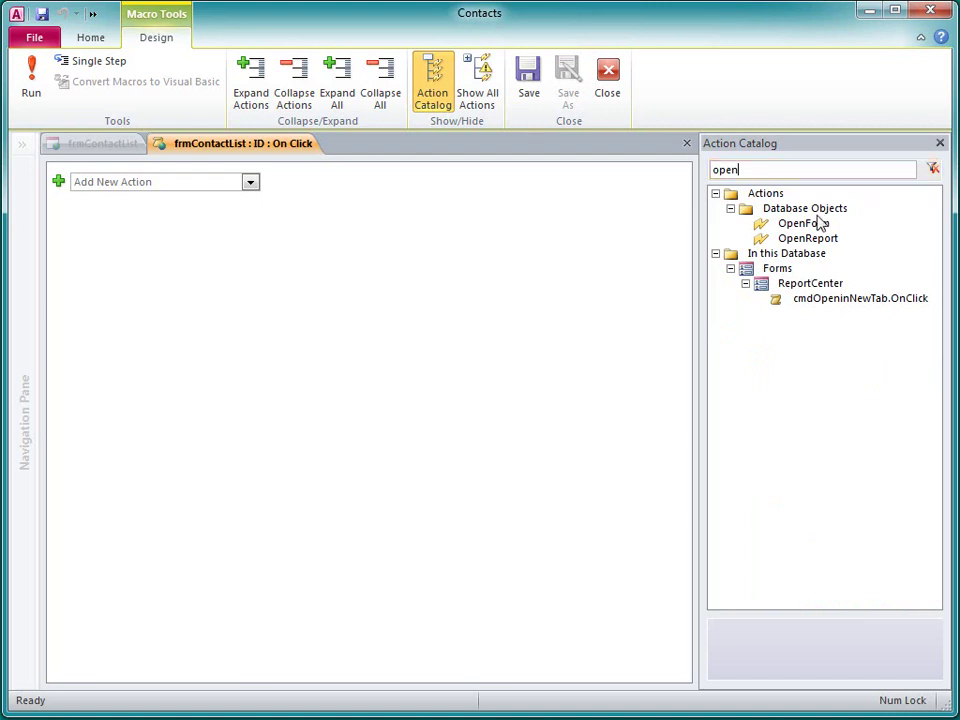
{"action": "left_click_drag", "start_coordinate": [812, 223], "coordinate": [621, 242]}
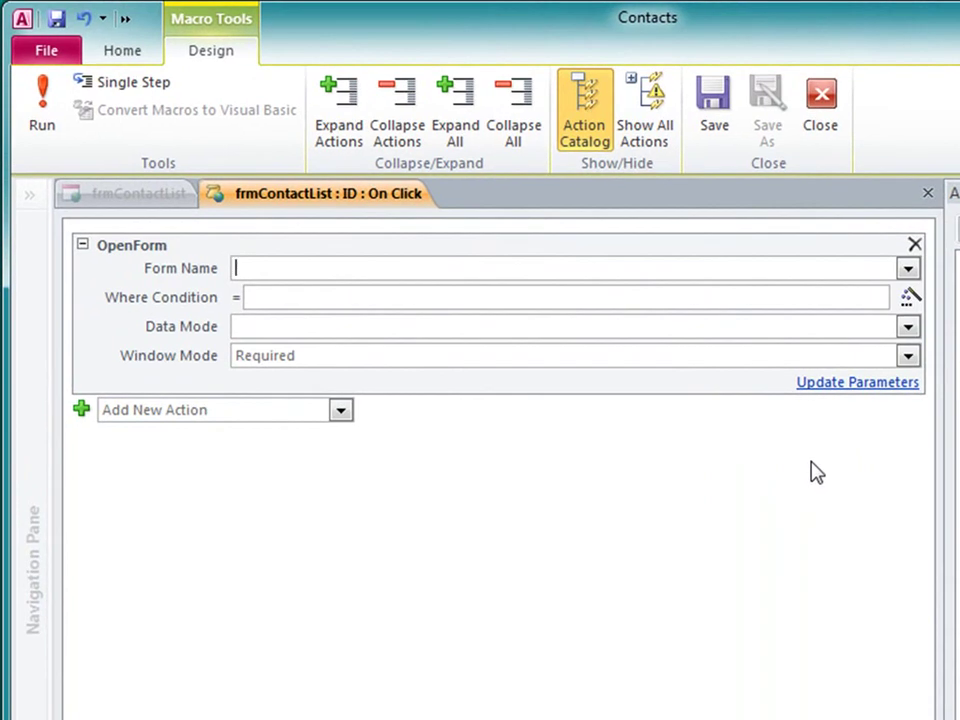
Step: Set Form Name to frmContactDetails with Where Condition ID = Forms![frmContactList]!ID
{"action": "left_click", "coordinate": [907, 268]}
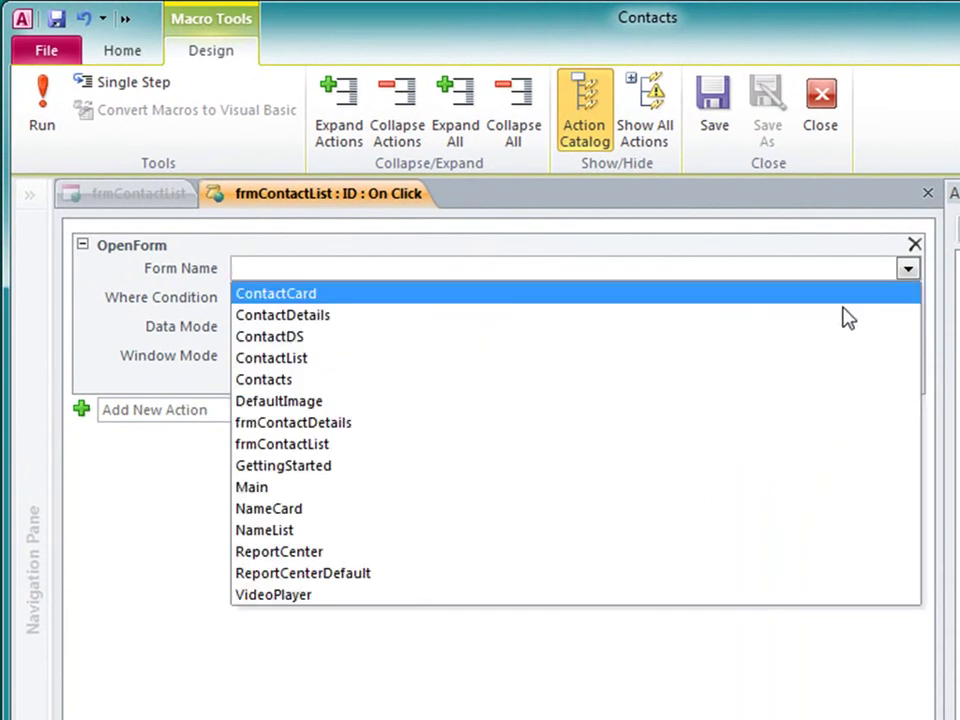
{"action": "left_click", "coordinate": [667, 424]}
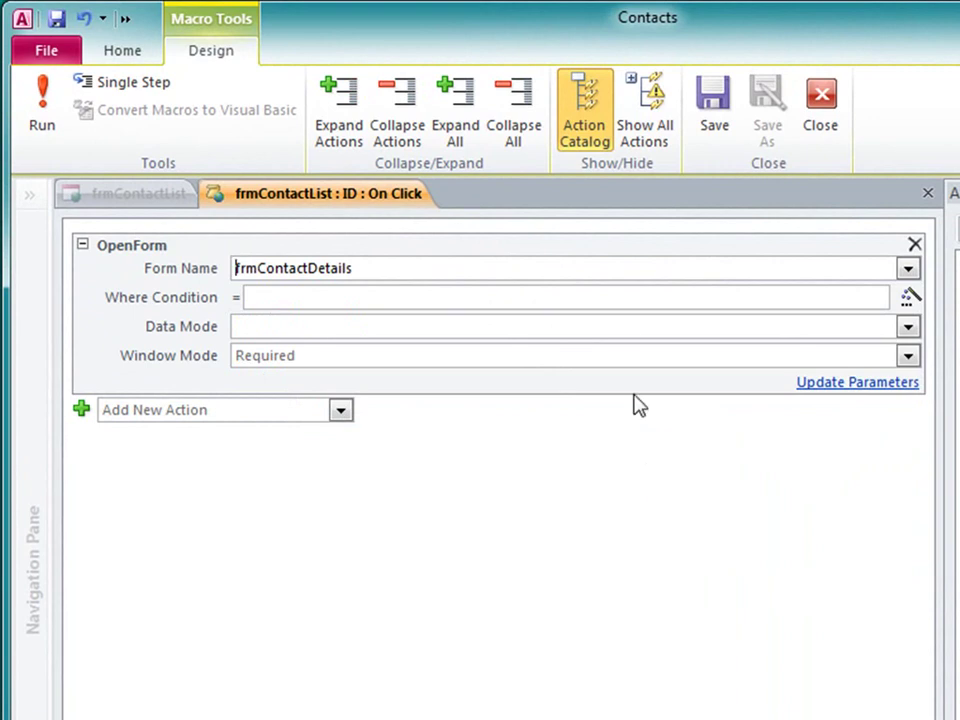
{"action": "left_click", "coordinate": [624, 300]}
{"action": "type", "text": "ID"}
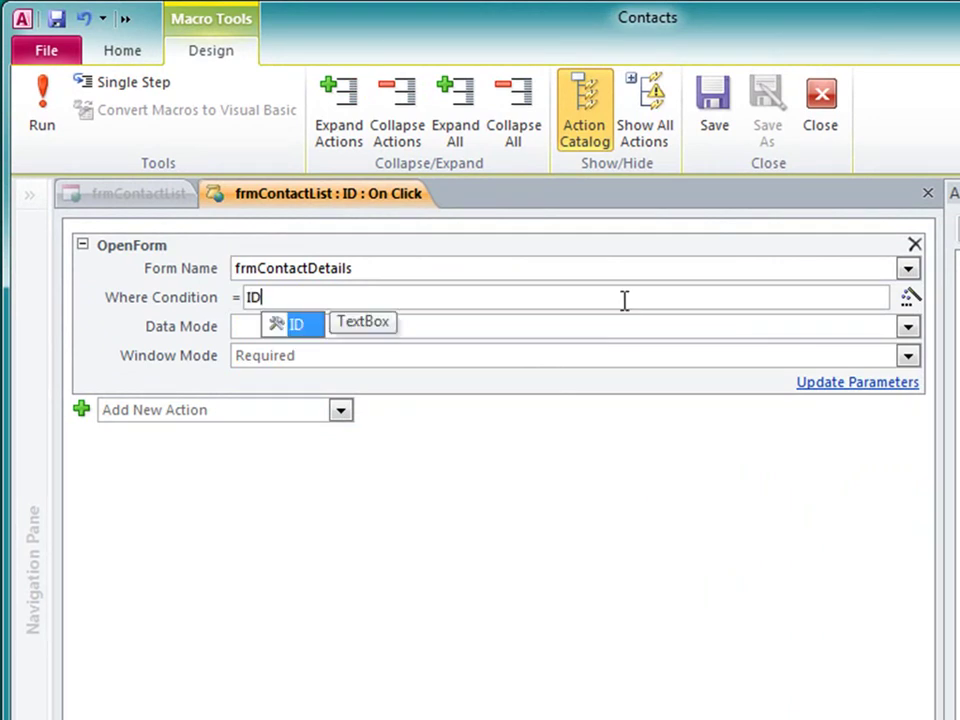
{"action": "type", "text": " = Form"}
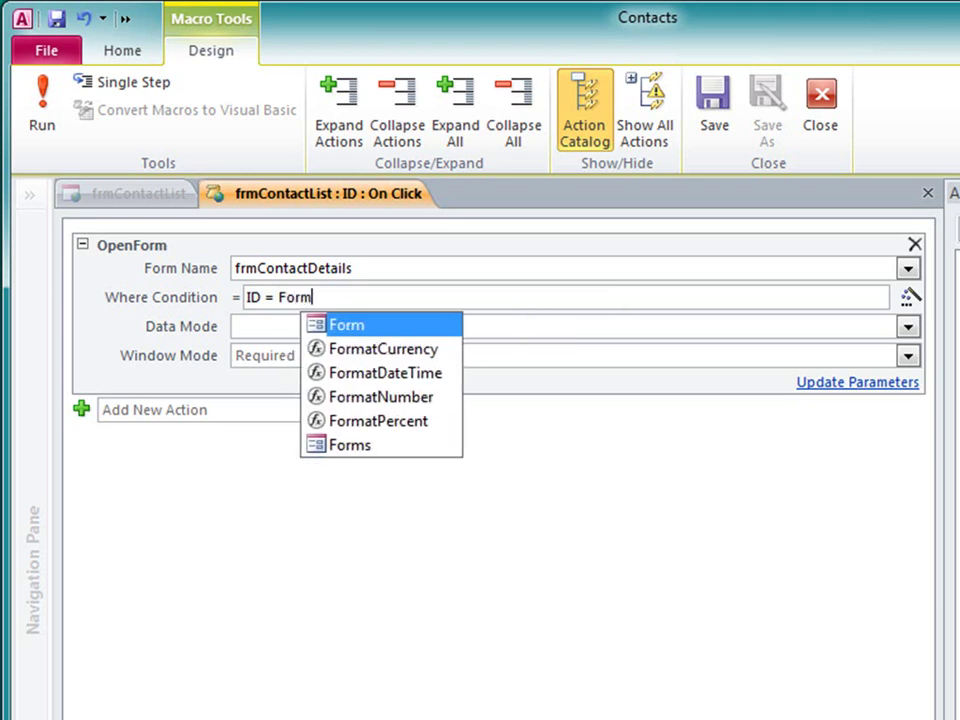
{"action": "type", "text": "s!frm"}
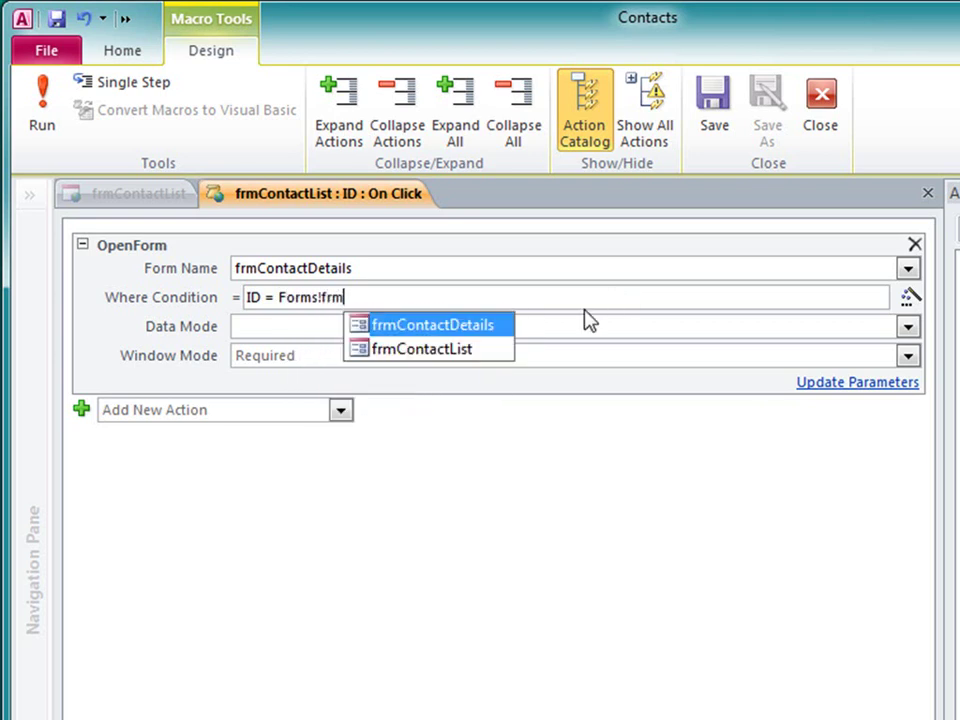
{"action": "double_click", "coordinate": [467, 349]}
{"action": "type", "text": "!"}
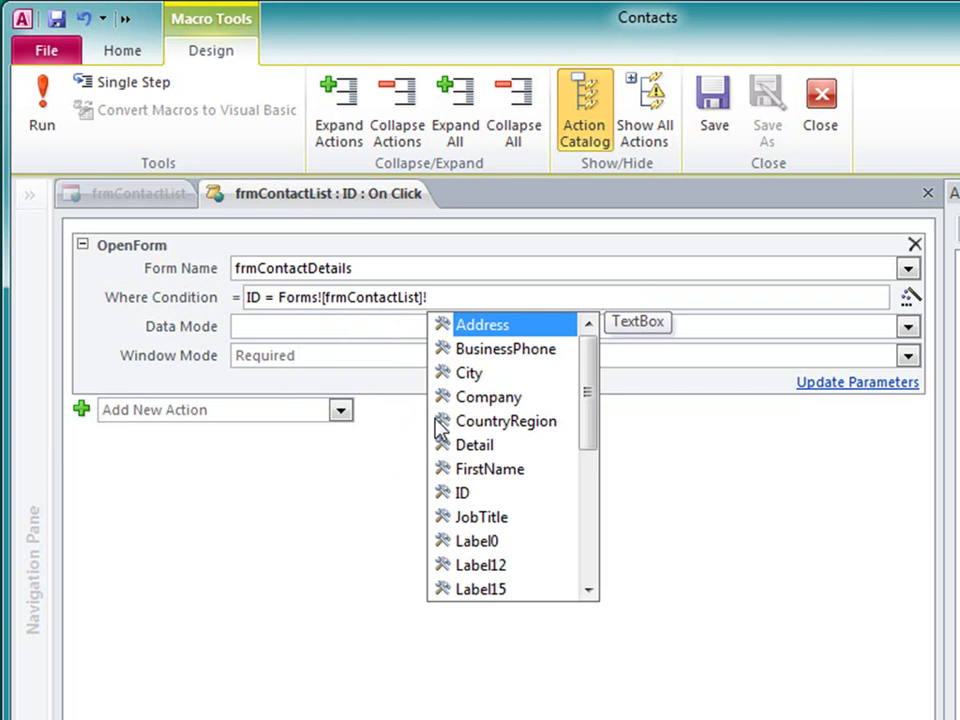
{"action": "type", "text": "ID"}
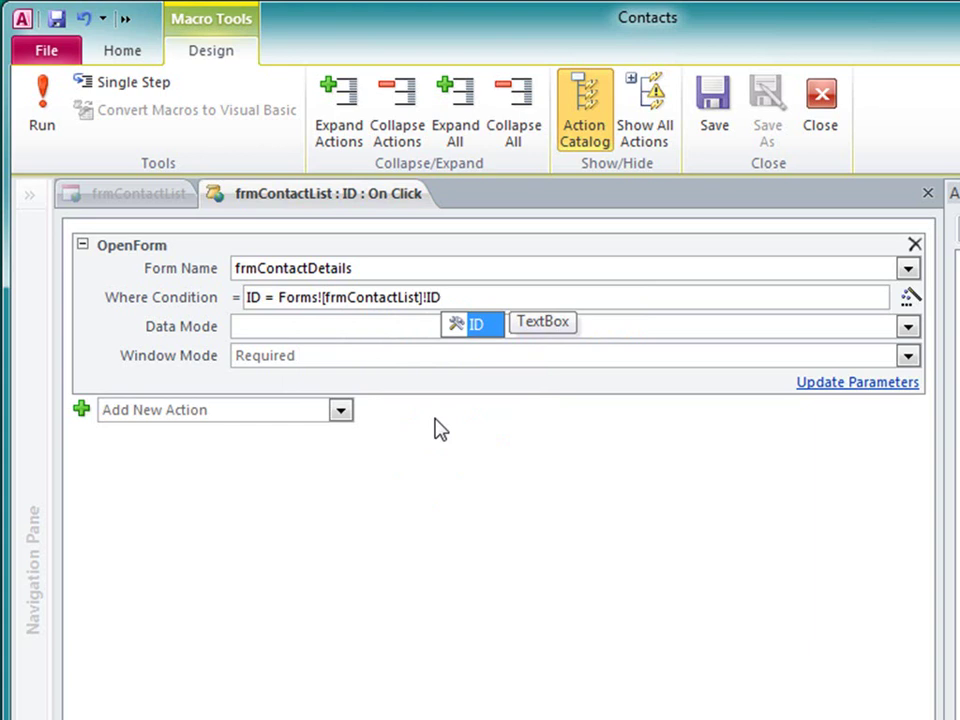
{"action": "left_click", "coordinate": [452, 439]}
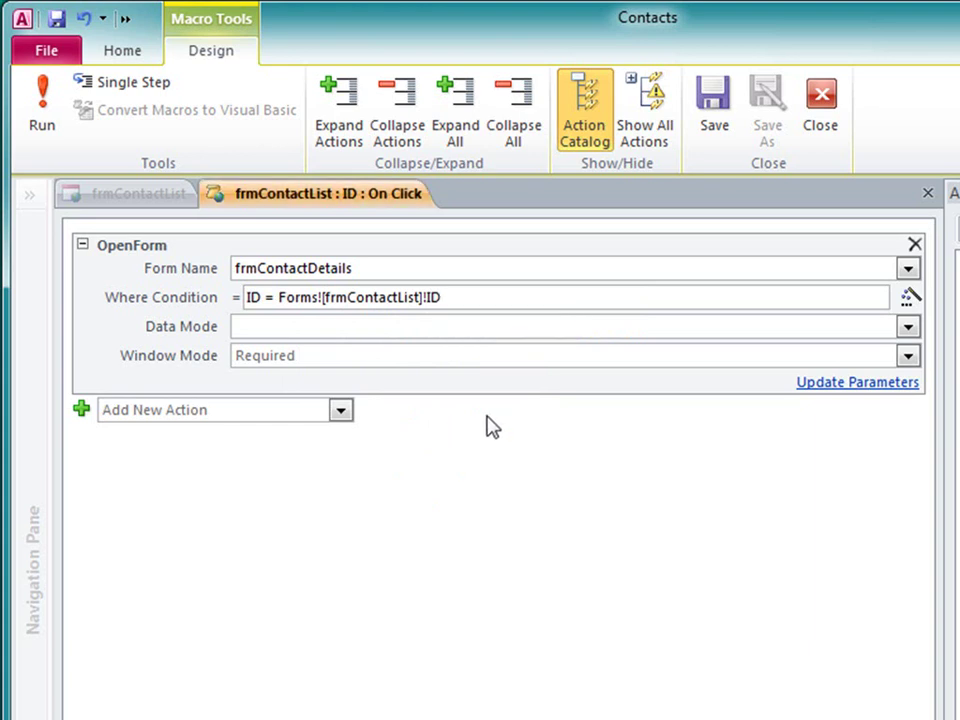
Step: Set the OpenForm Data Mode to Edit and Window Mode to Dialog
{"action": "left_click", "coordinate": [907, 328]}
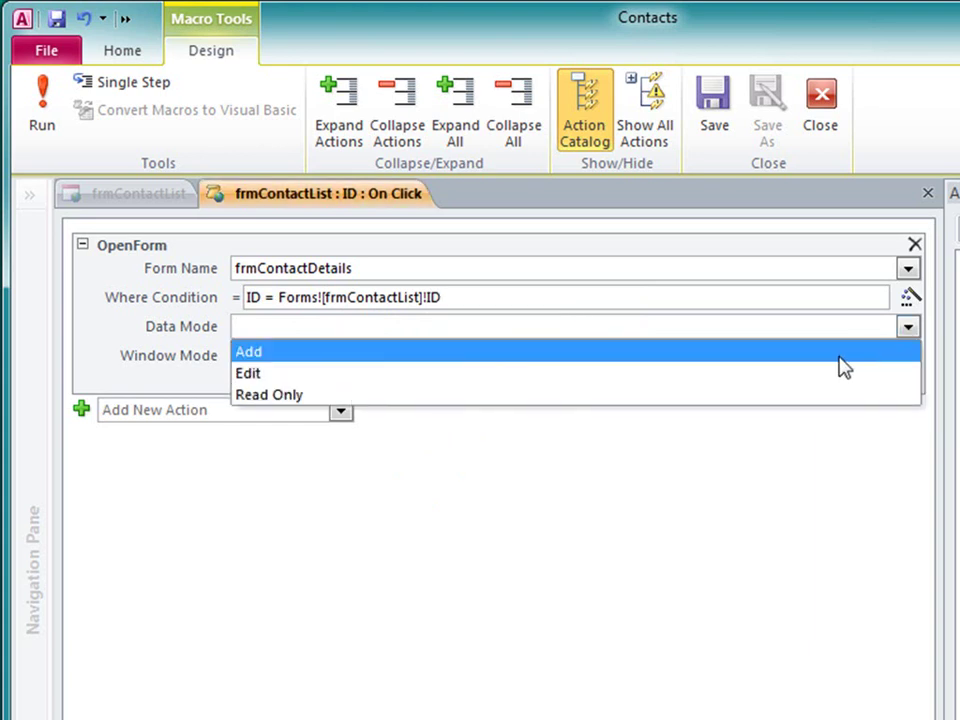
{"action": "left_click", "coordinate": [816, 377]}
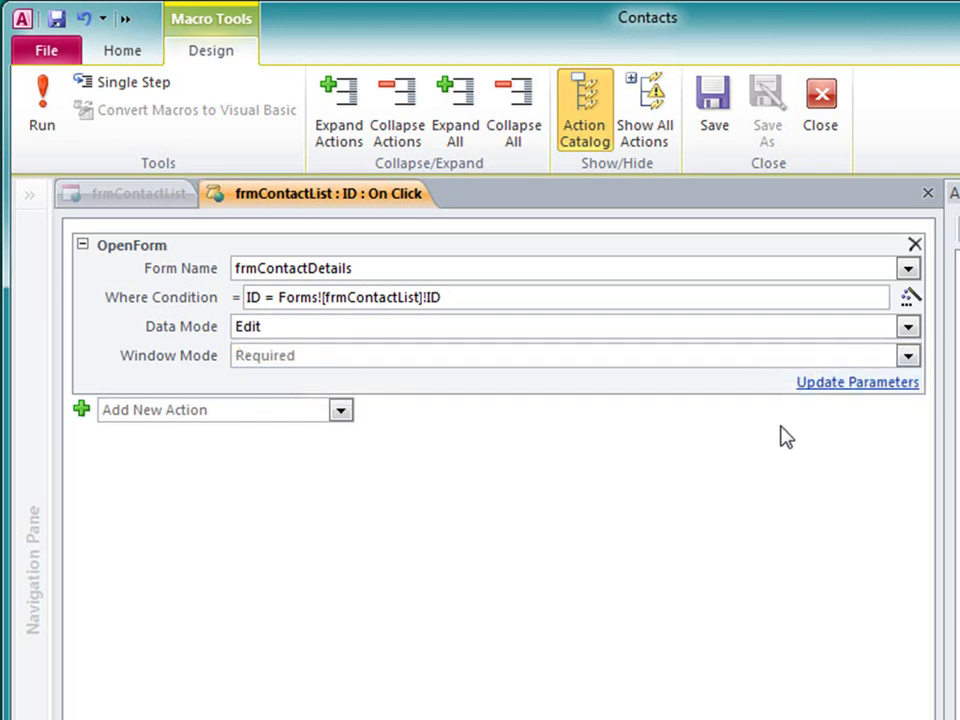
{"action": "left_click", "coordinate": [907, 357]}
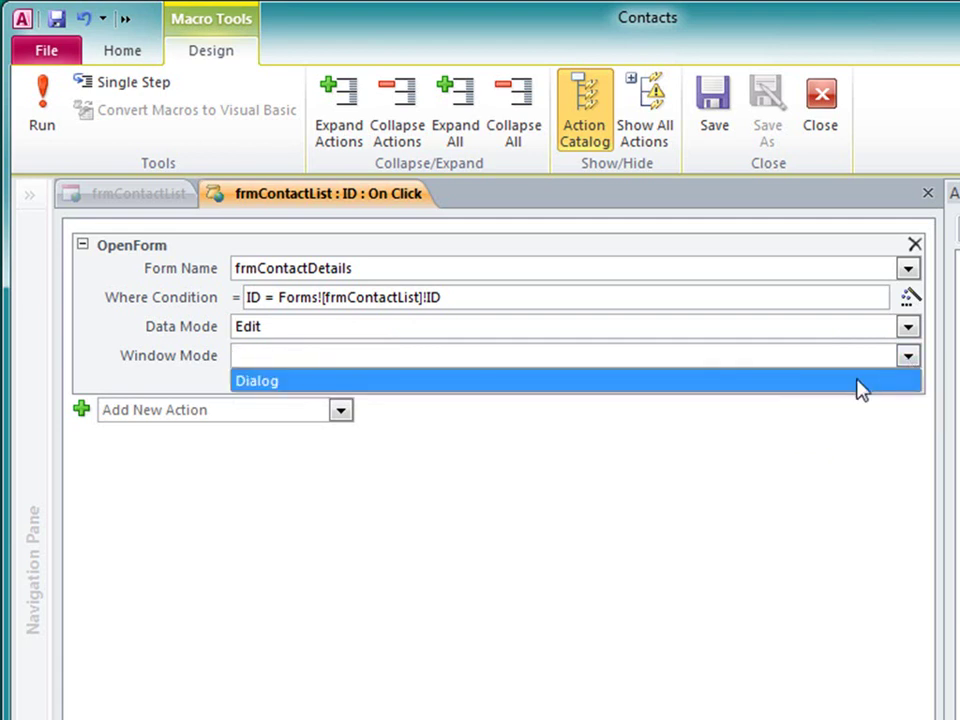
{"action": "left_click", "coordinate": [857, 384]}
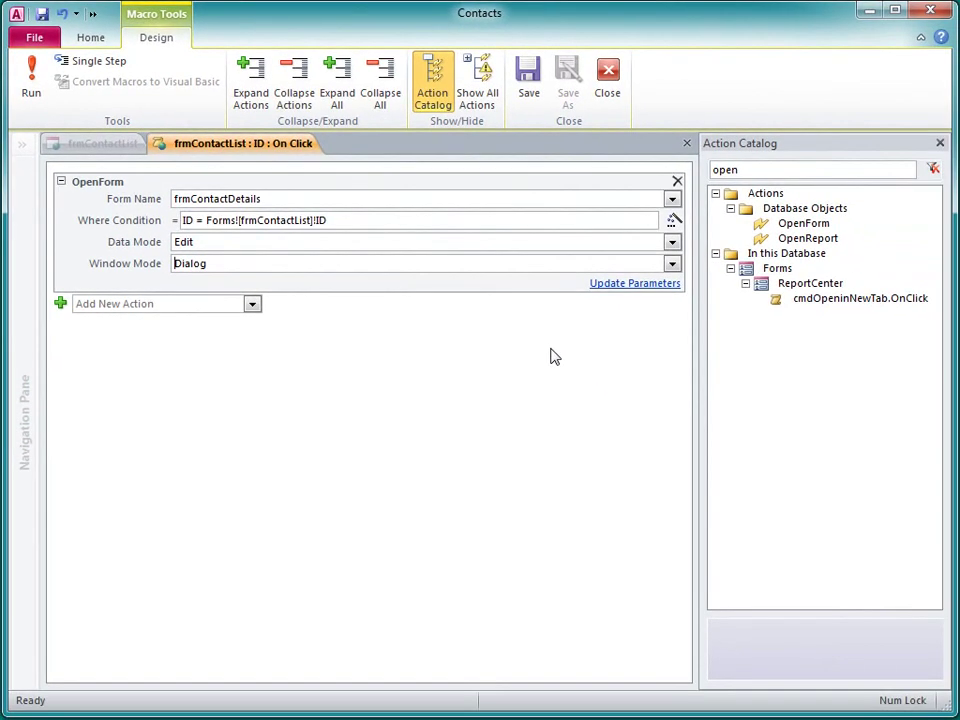
Step: Save the On Click macro and close the Property Sheet
{"action": "left_click", "coordinate": [609, 100]}
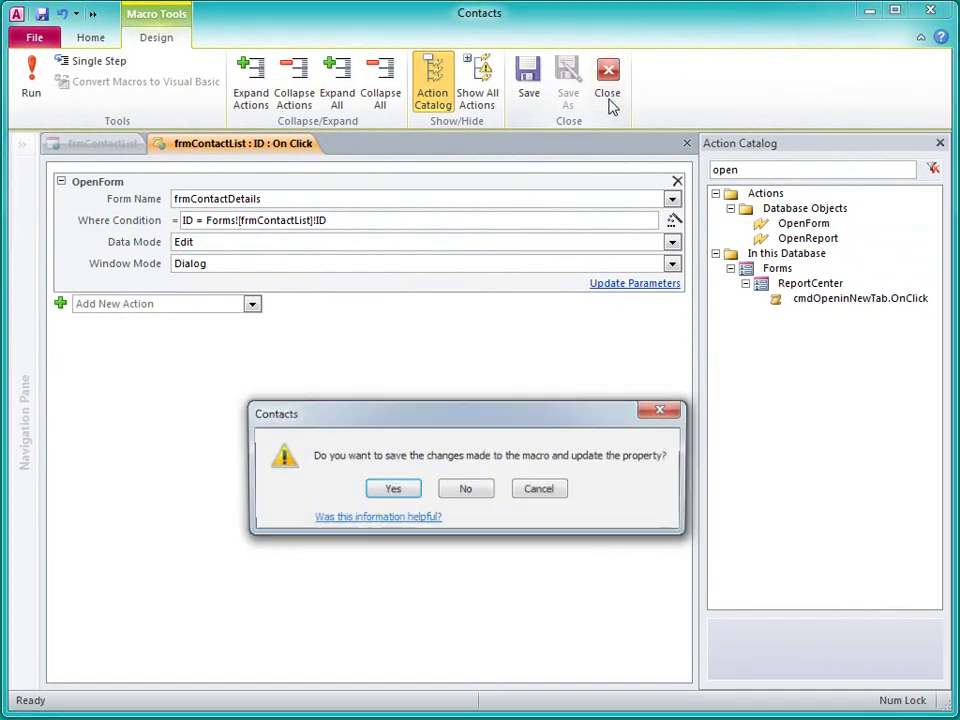
{"action": "left_click", "coordinate": [392, 489]}
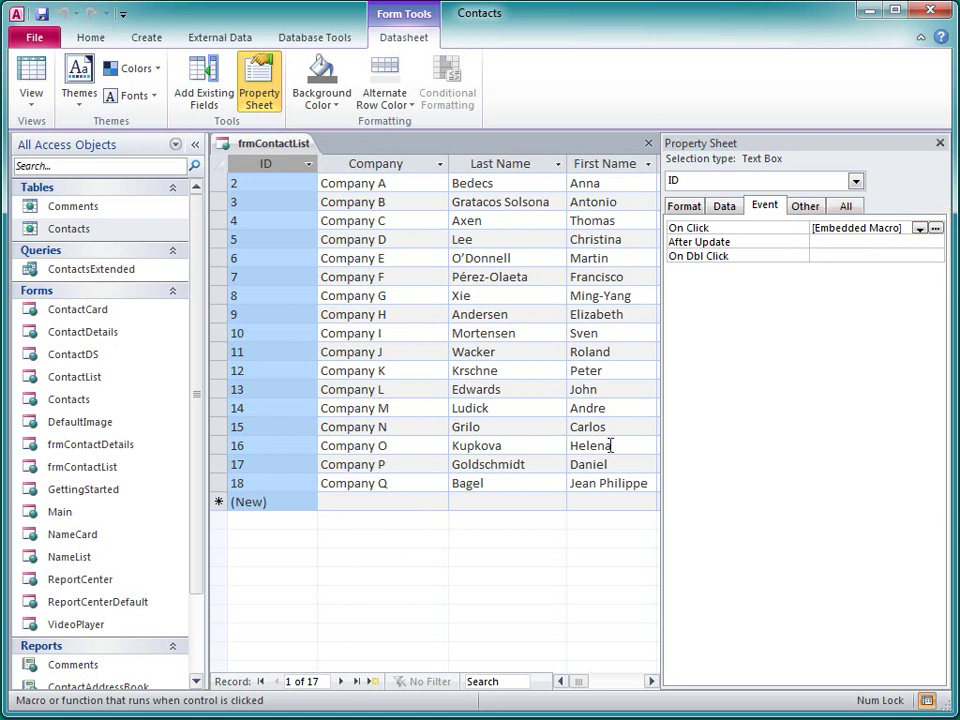
{"action": "left_click", "coordinate": [940, 143]}
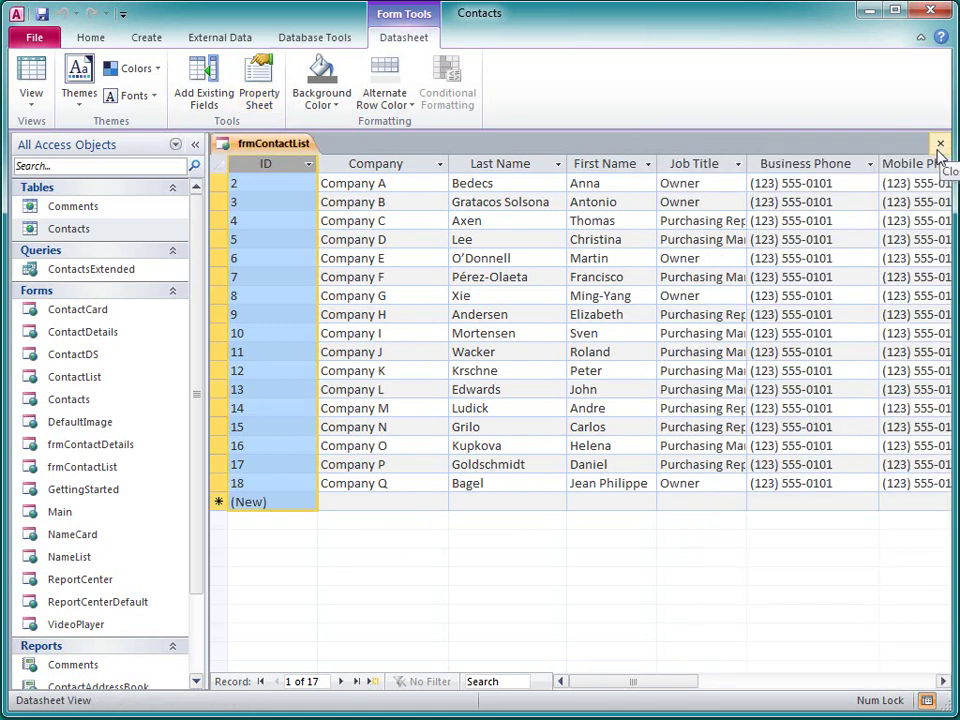
Step: Test the macro by opening and closing row 7's details, then opening Company D's
{"action": "left_click", "coordinate": [541, 276]}
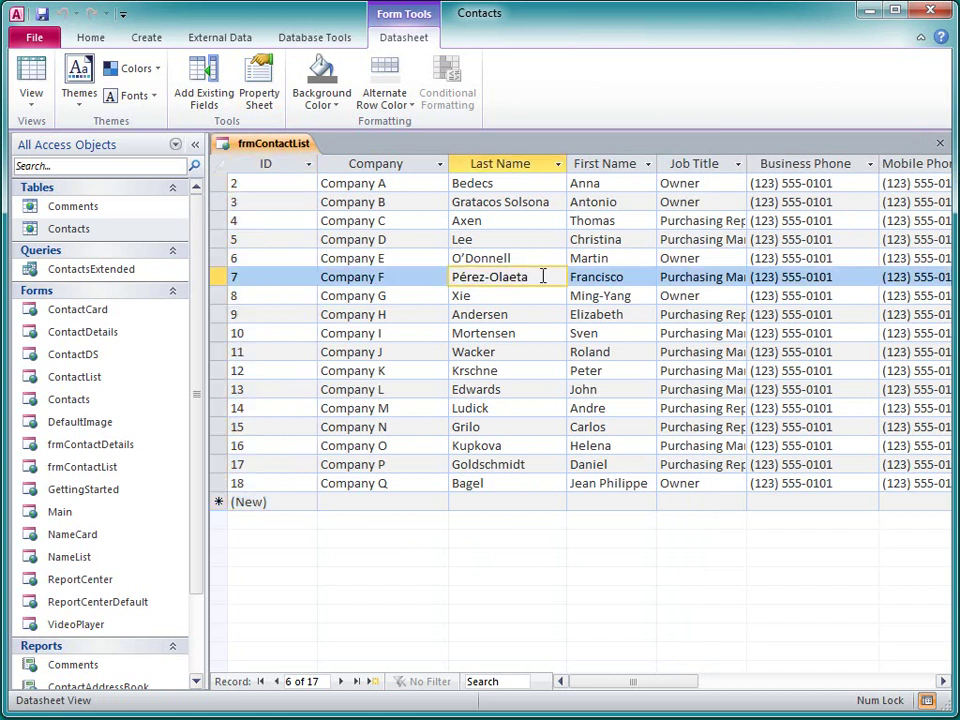
{"action": "left_click", "coordinate": [255, 277]}
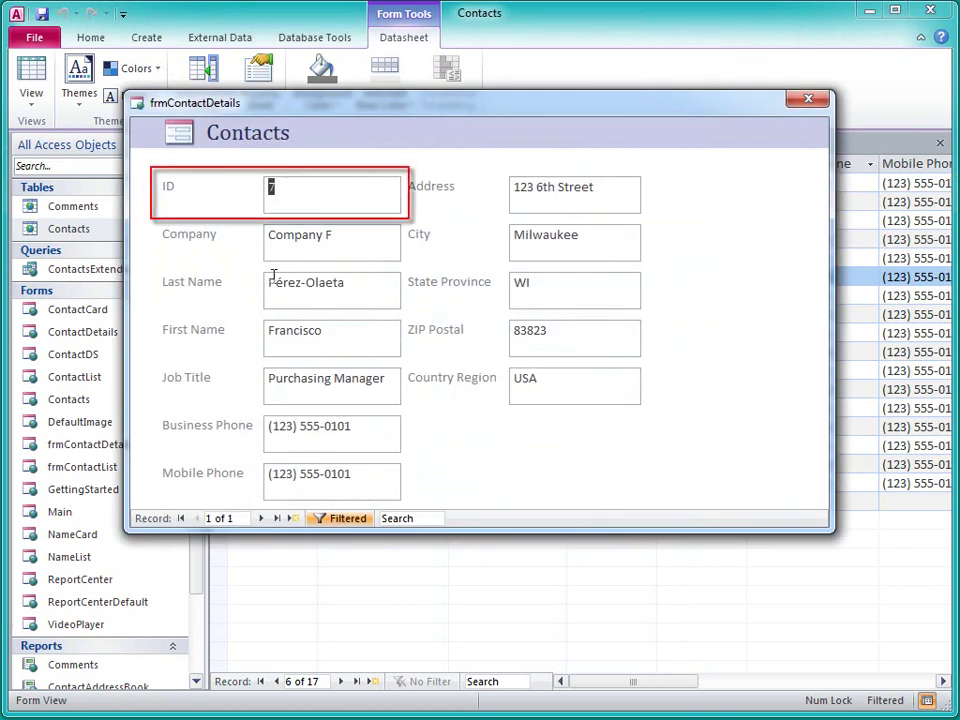
{"action": "left_click", "coordinate": [808, 98]}
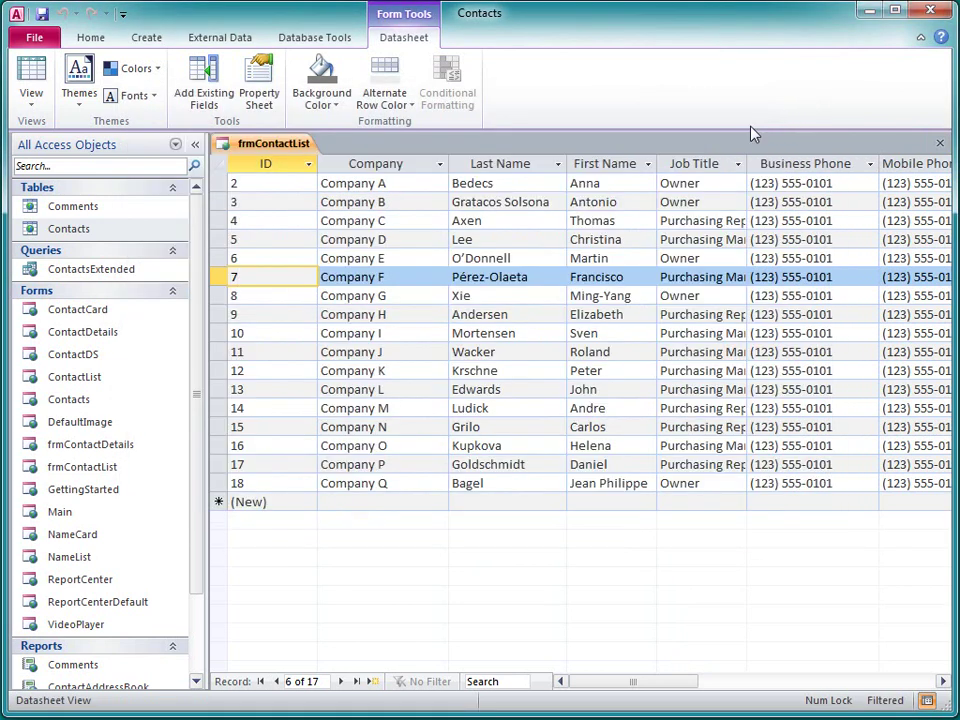
{"action": "double_click", "coordinate": [284, 241]}
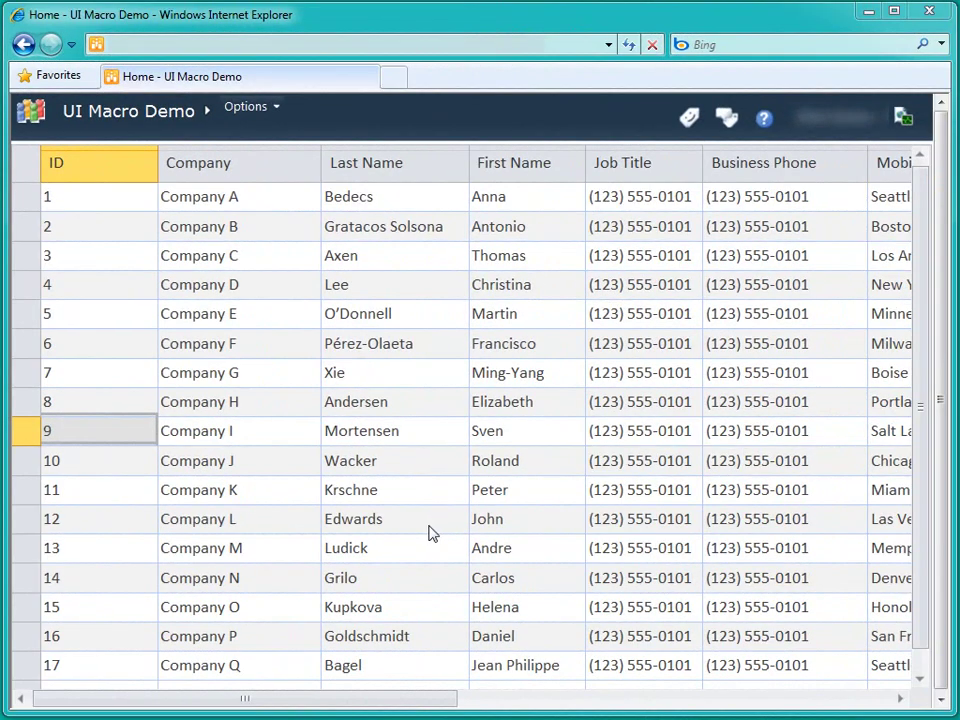
Step: Open the ID 6 Company F details from the browser datasheet, then close them
{"action": "double_click", "coordinate": [97, 354]}
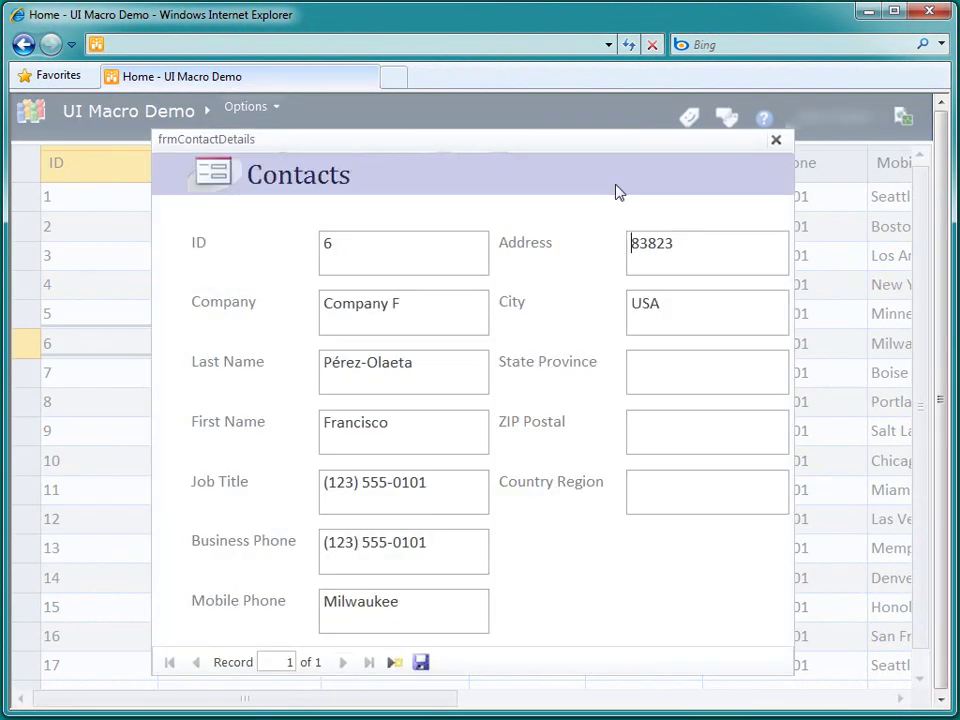
{"action": "left_click", "coordinate": [775, 140]}
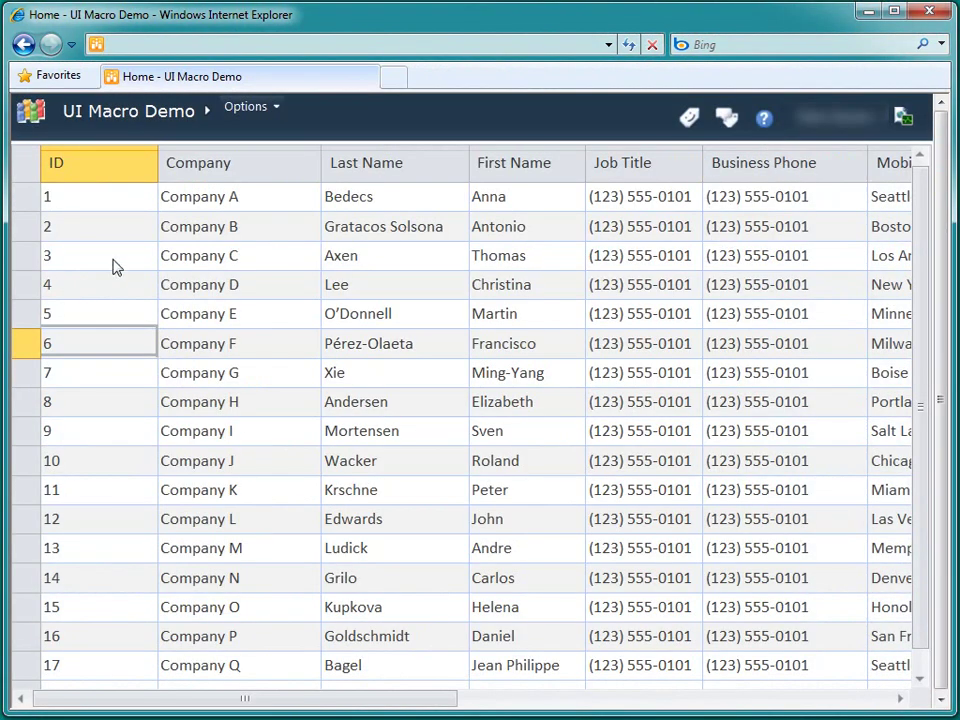